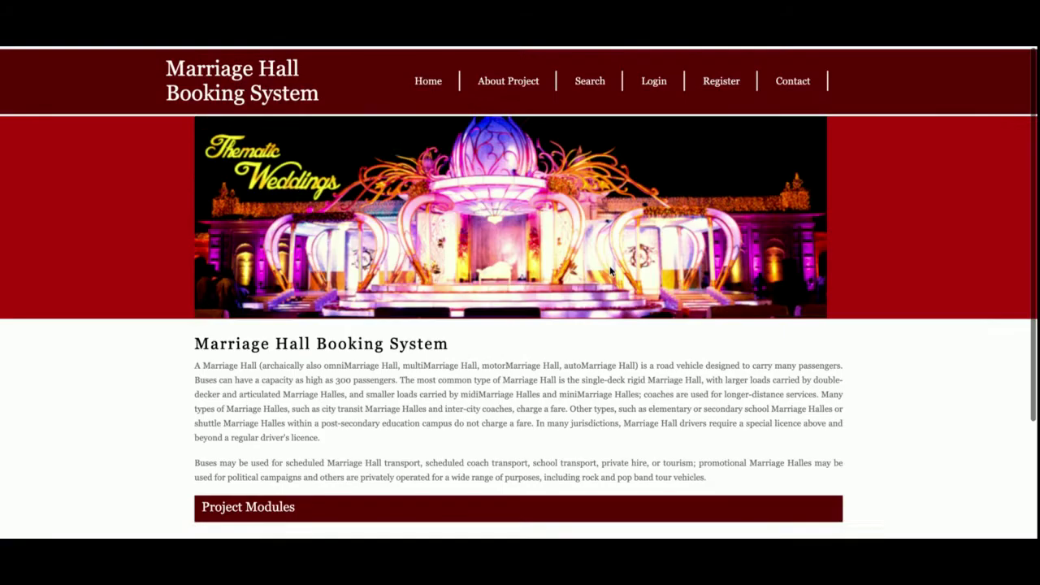
# Read the About Project page, then move on to the Search Hall form.
pyautogui.scroll(-2, 610, 268)
pyautogui.scroll(2, 610, 268)
pyautogui.scroll(-1, 610, 268)
pyautogui.scroll(1, 610, 268)
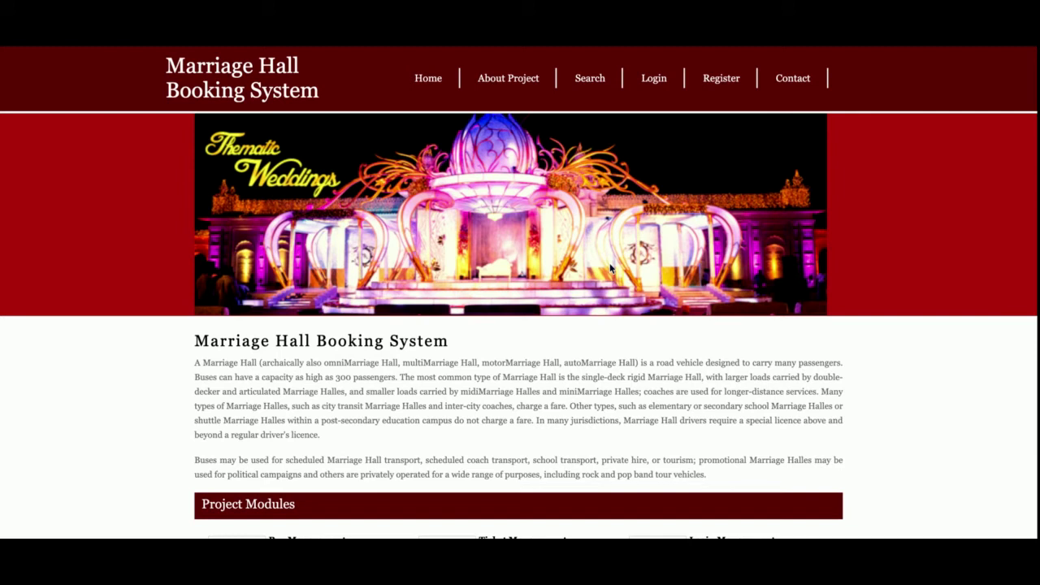
pyautogui.click(492, 85)
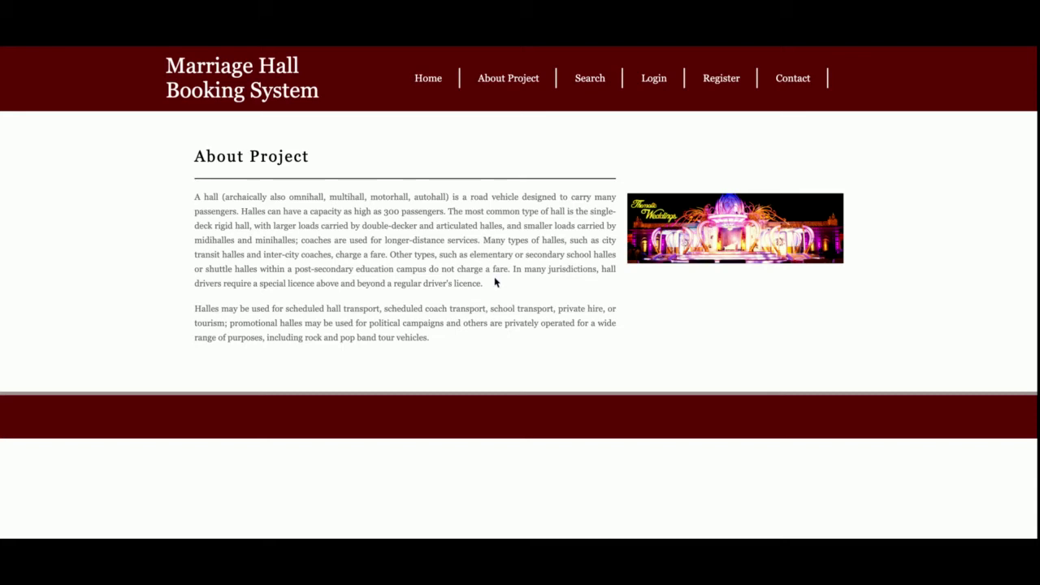
pyautogui.click(589, 81)
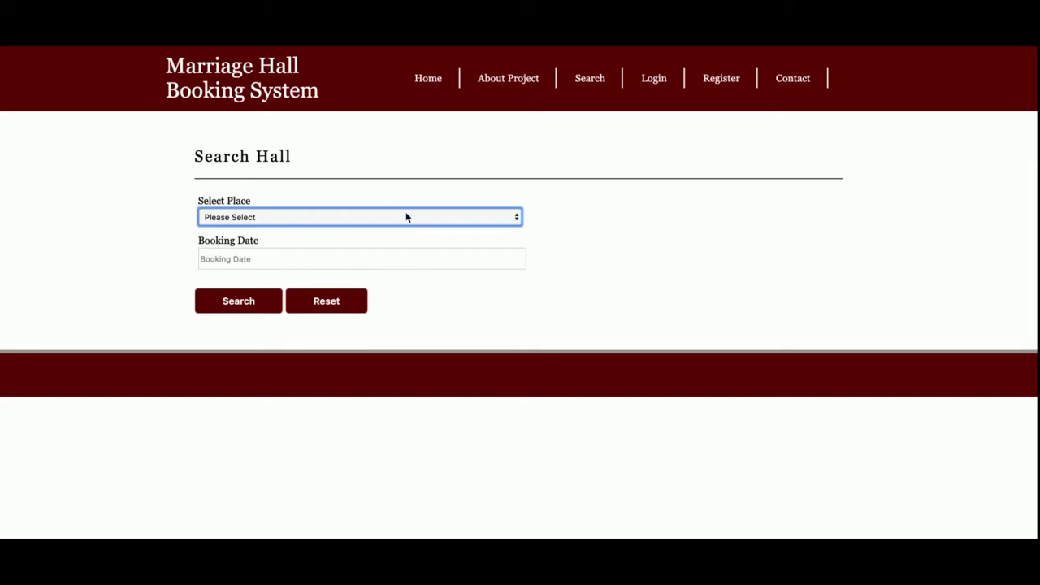
# Search Mumbai halls for 16 January 2020 and browse results like Ramada, City Pride and Golden Galaxy.
pyautogui.press('Down')
pyautogui.click(385, 261)
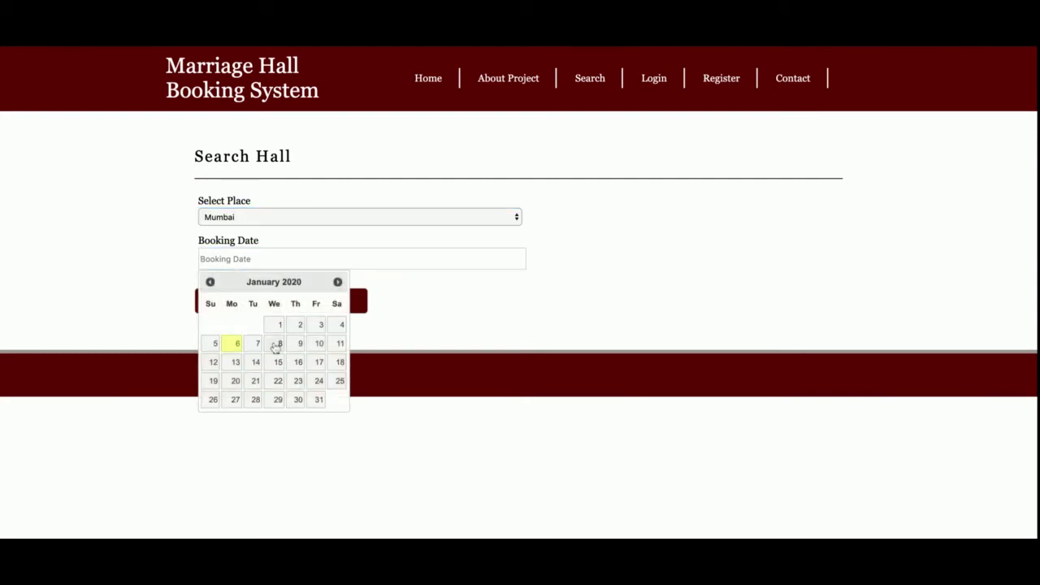
pyautogui.click(289, 367)
pyautogui.click(239, 301)
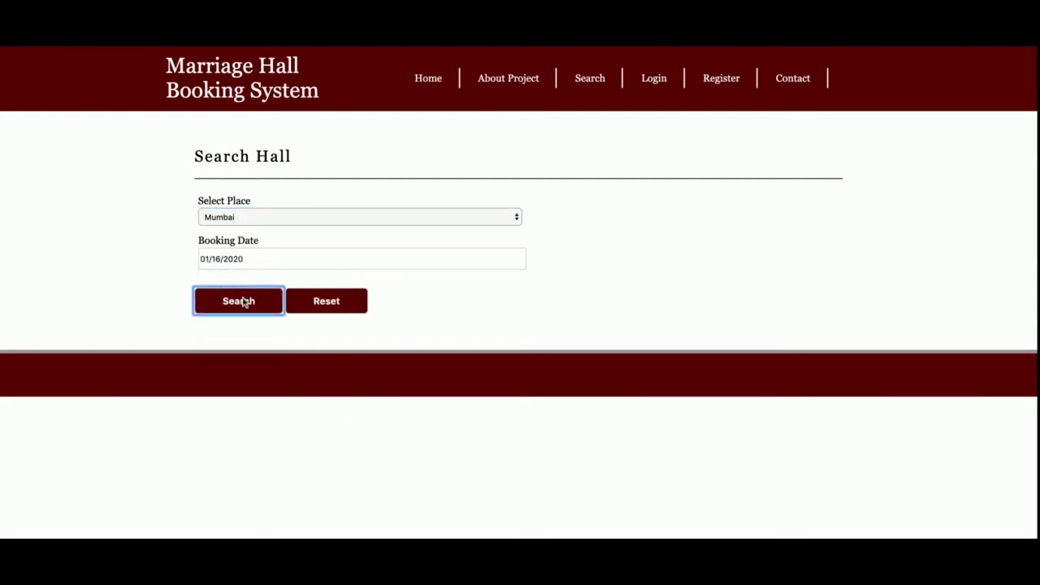
pyautogui.scroll(-4, 243, 302)
pyautogui.scroll(4, 243, 302)
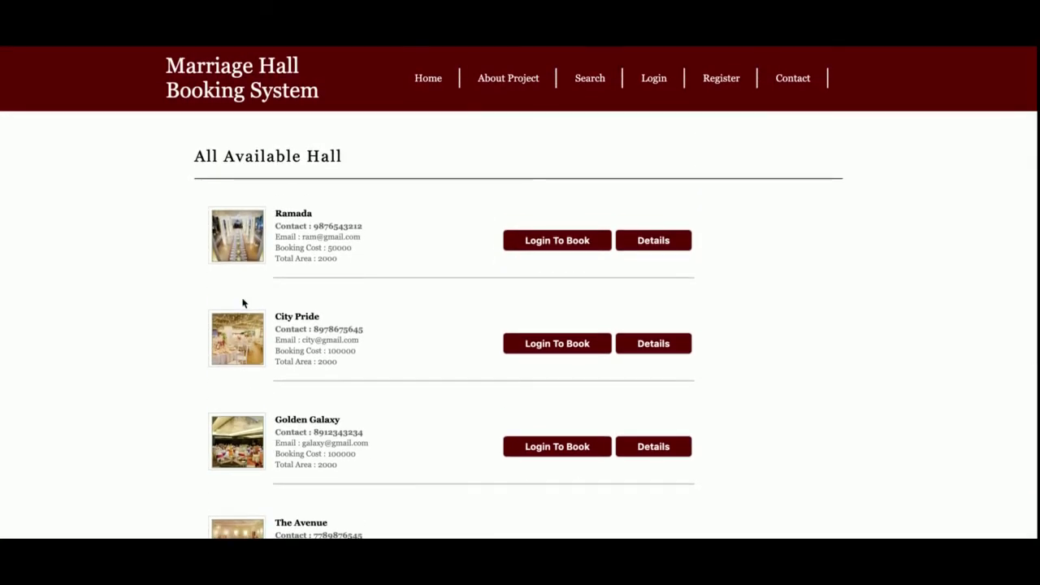
pyautogui.scroll(-4, 243, 302)
pyautogui.scroll(4, 243, 288)
pyautogui.scroll(-1, 242, 330)
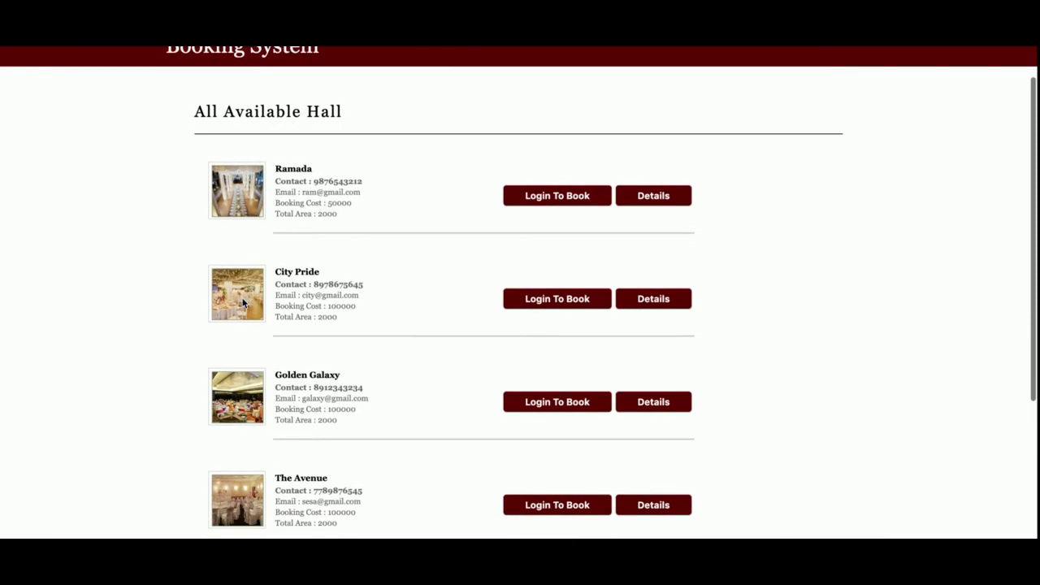
# View the Ramada hall details and go to the login page to book it.
pyautogui.click(653, 195)
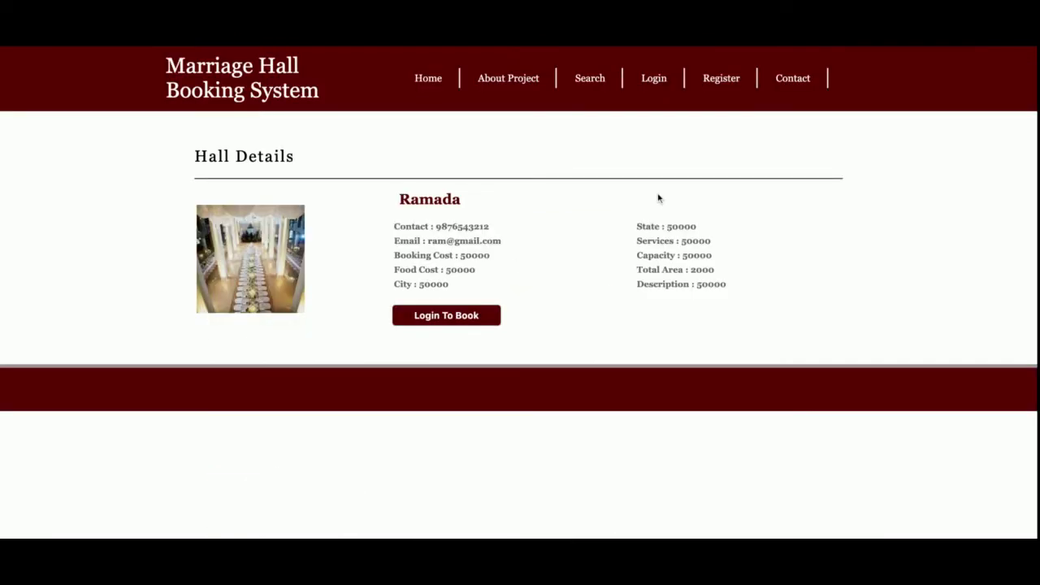
pyautogui.click(456, 321)
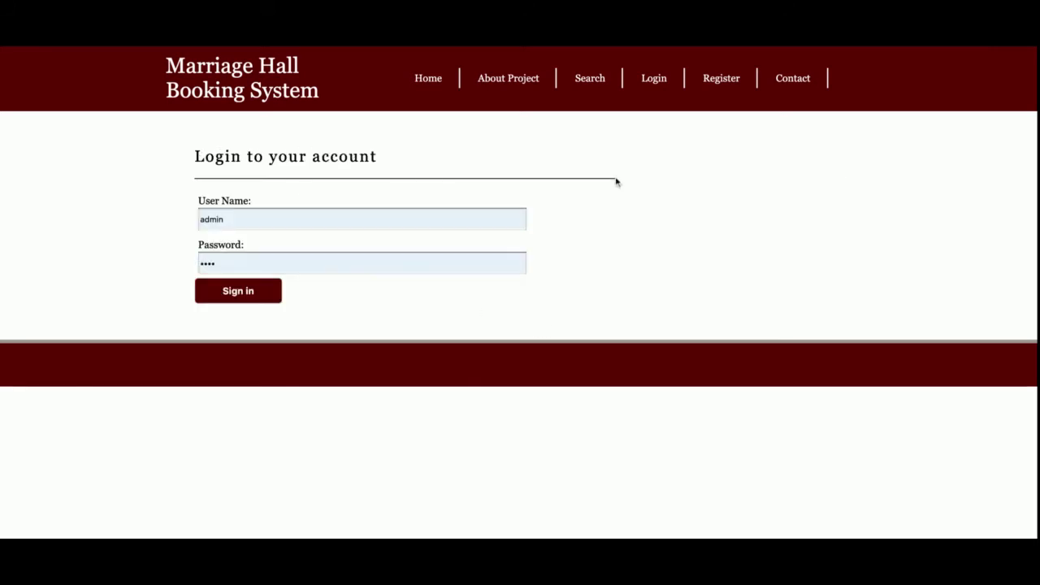
pyautogui.click(651, 80)
# Look over the registration and contact pages, then return to the login page.
pyautogui.click(718, 79)
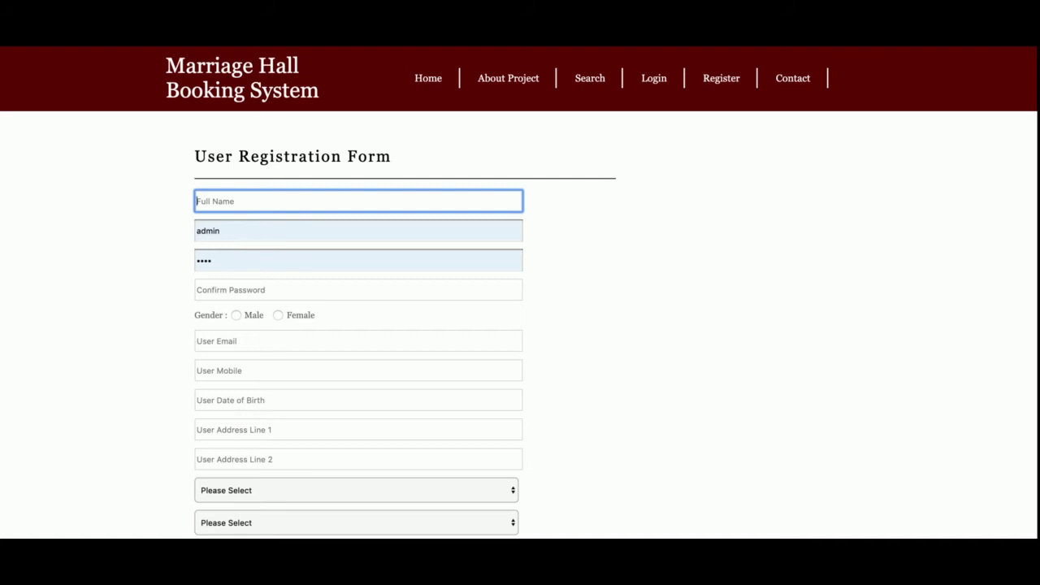
pyautogui.click(782, 85)
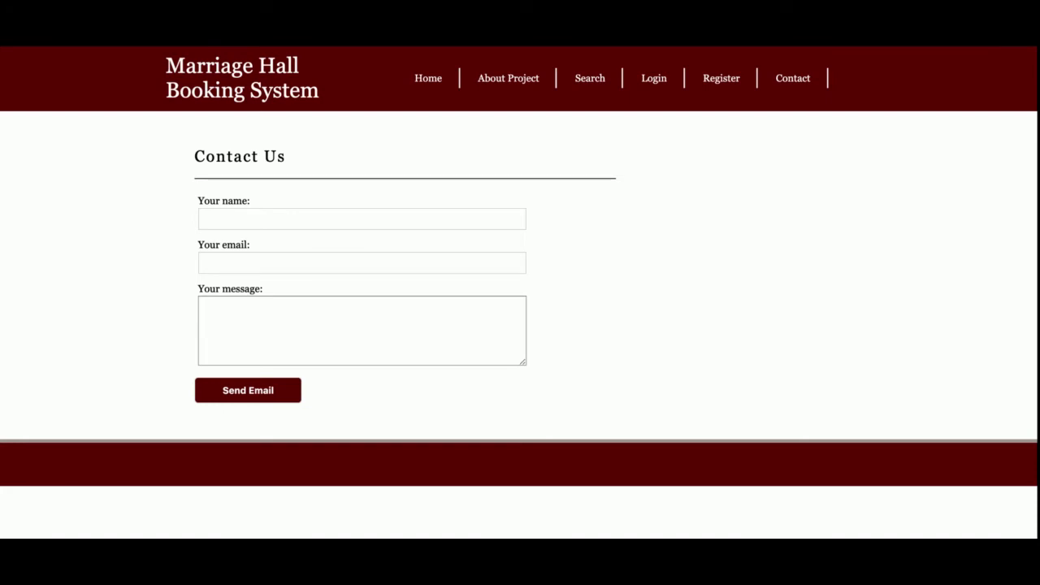
pyautogui.click(639, 85)
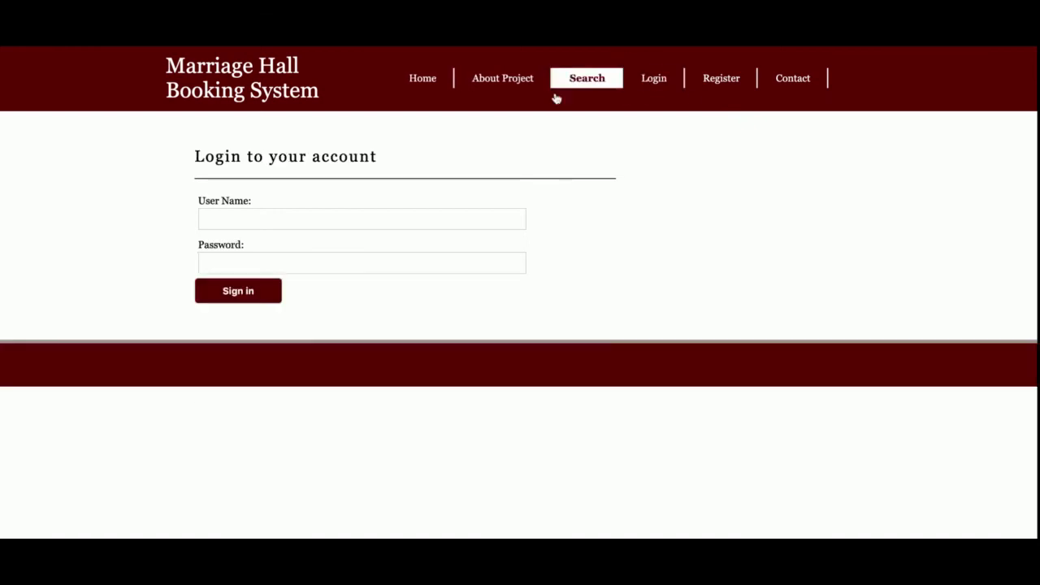
# Sign in with user name 'customer' and open Search from the customer dashboard.
pyautogui.click(250, 224)
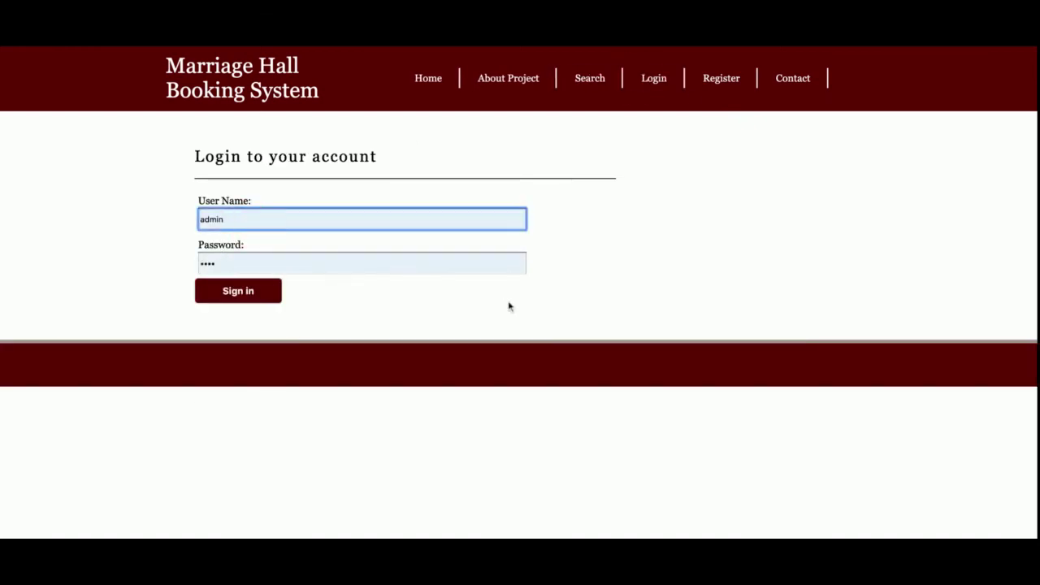
pyautogui.click(238, 290)
pyautogui.doubleClick(279, 223)
pyautogui.write('customer')
pyautogui.press('Return')
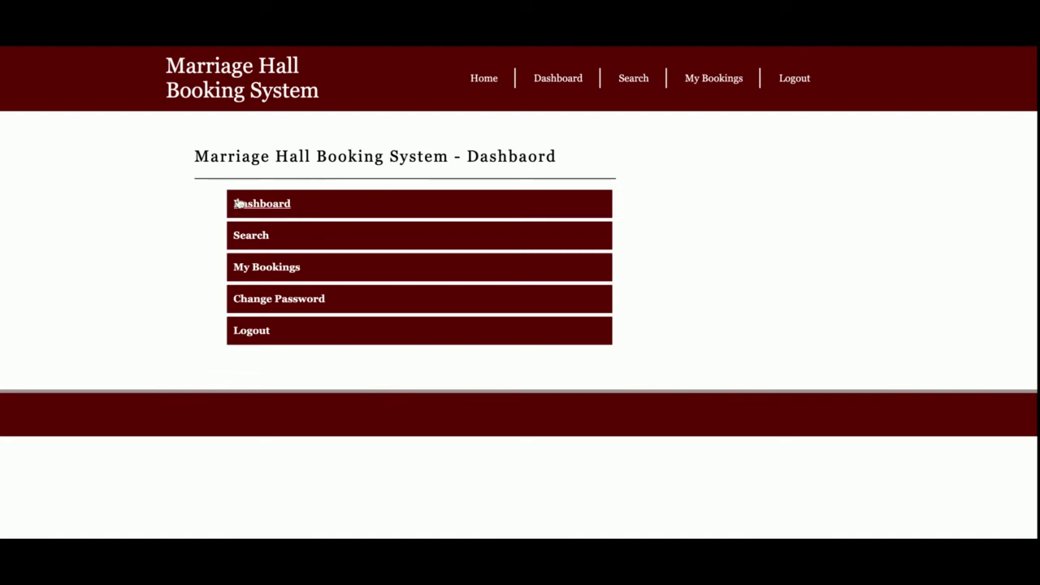
pyautogui.click(245, 242)
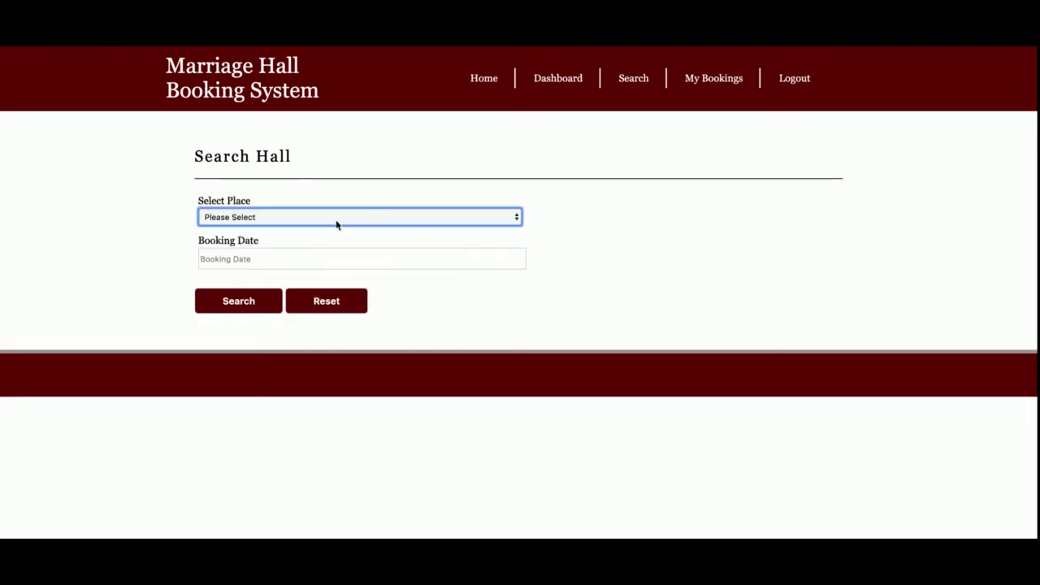
# Search Mumbai halls for 14 January 2020 and book Ramada from its details page.
pyautogui.click(303, 248)
pyautogui.click(294, 257)
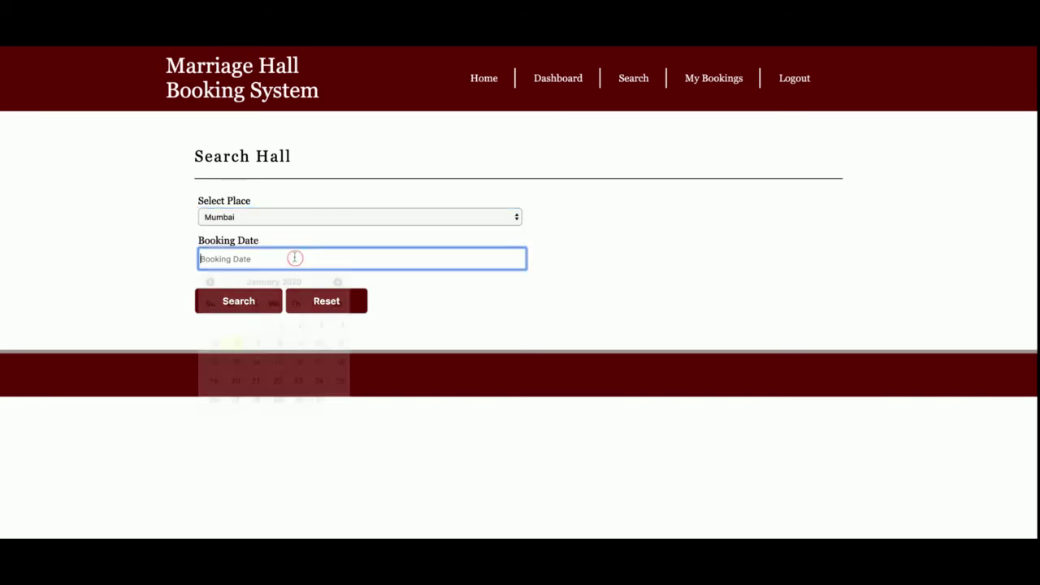
pyautogui.click(255, 362)
pyautogui.click(241, 303)
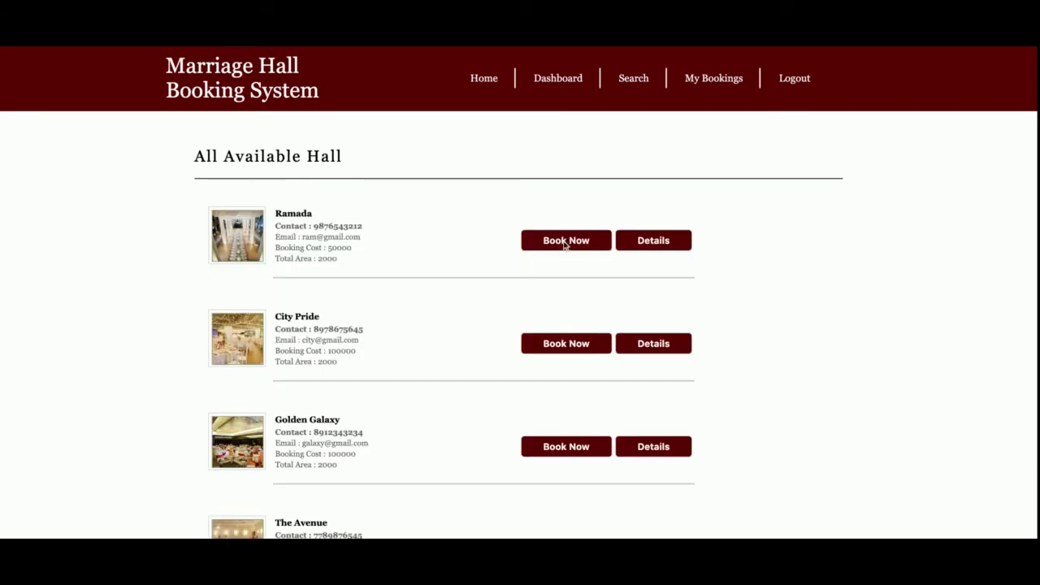
pyautogui.click(660, 244)
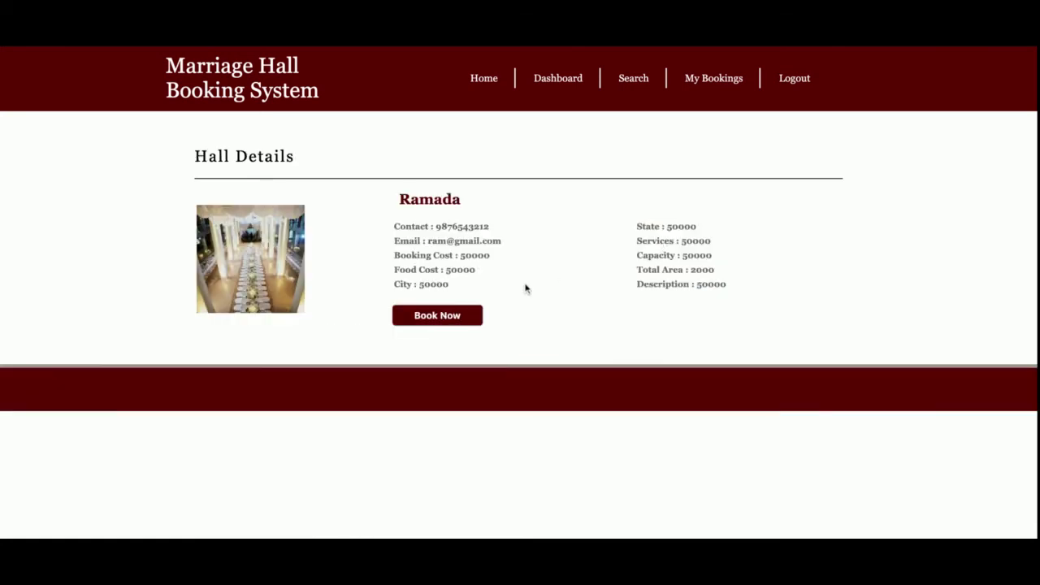
pyautogui.click(428, 319)
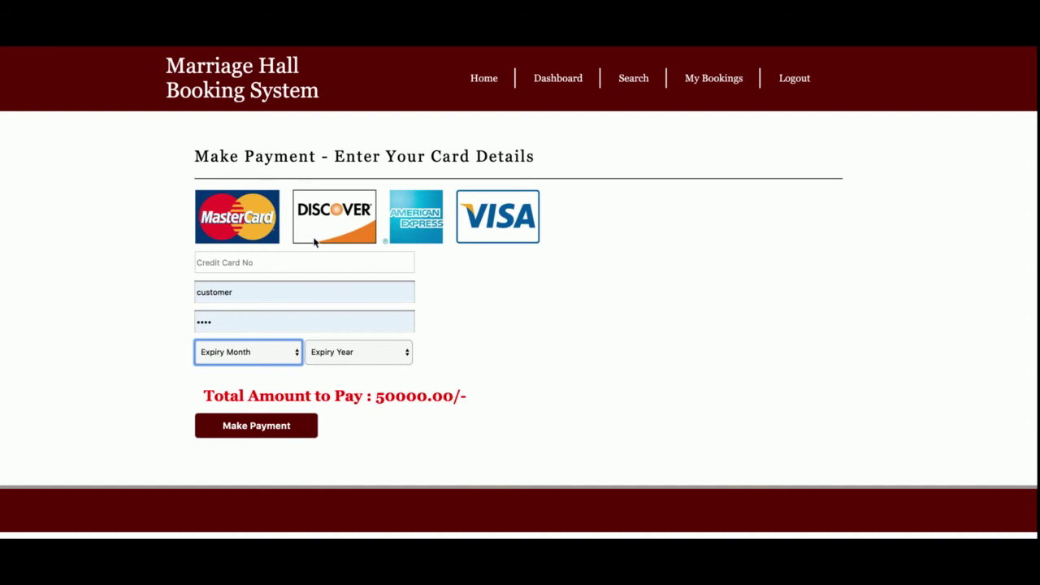
# Enter the card number with expiry June 2022 and pay the 50000.00 total.
pyautogui.click(291, 259)
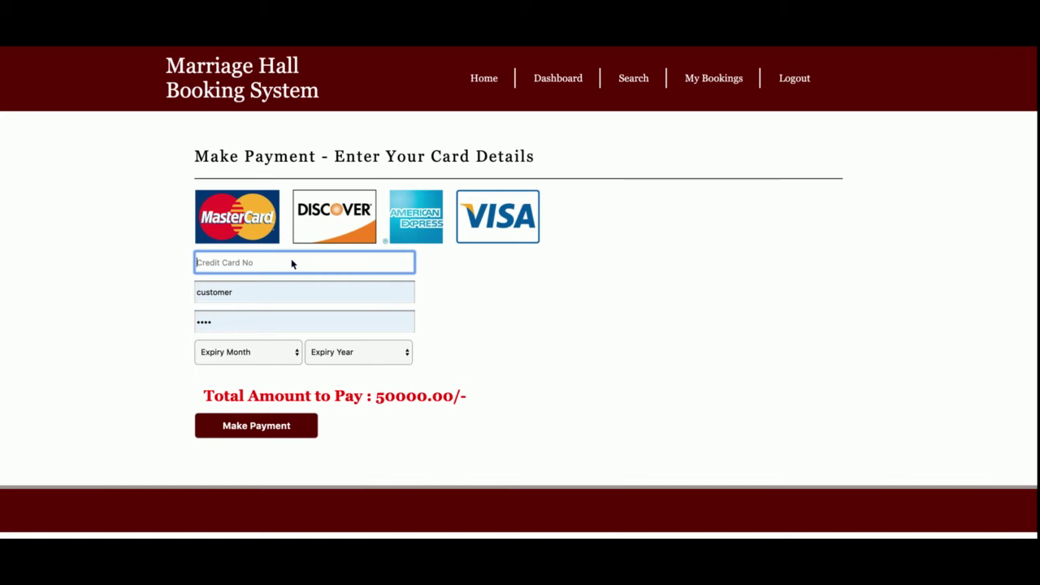
pyautogui.write('845793847598')
pyautogui.click(259, 350)
pyautogui.write('june')
pyautogui.click(367, 351)
pyautogui.write('2022')
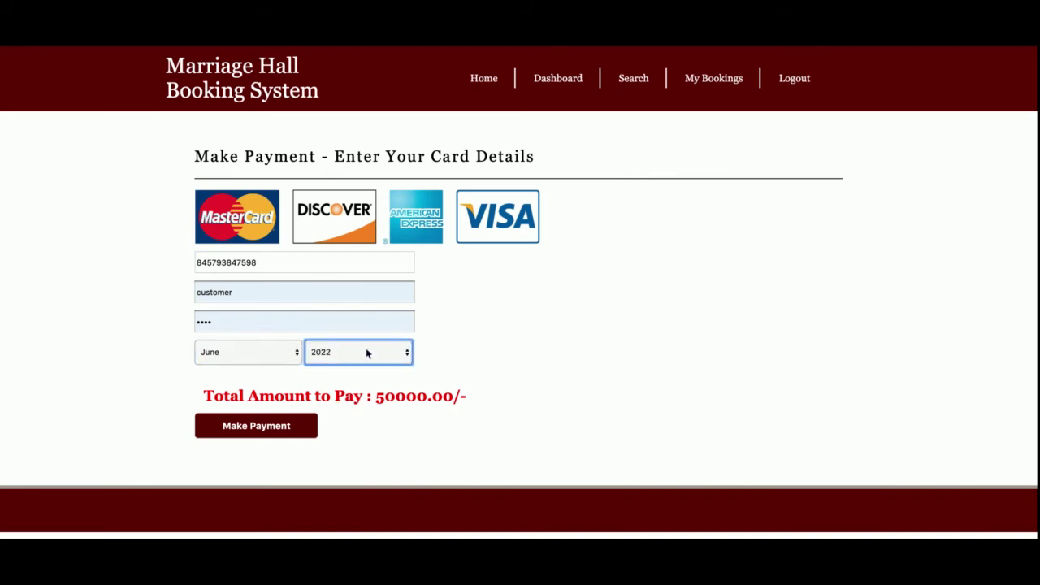
pyautogui.click(288, 428)
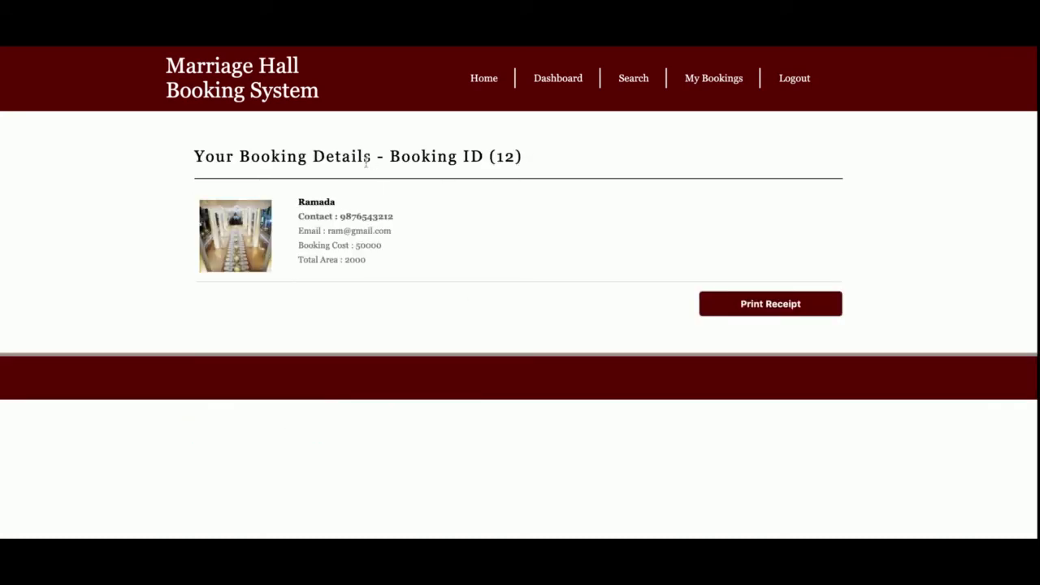
# Select the Ramada booking details and ID 12, then cancel the receipt print dialog.
pyautogui.moveTo(290, 210); pyautogui.dragTo(373, 268)
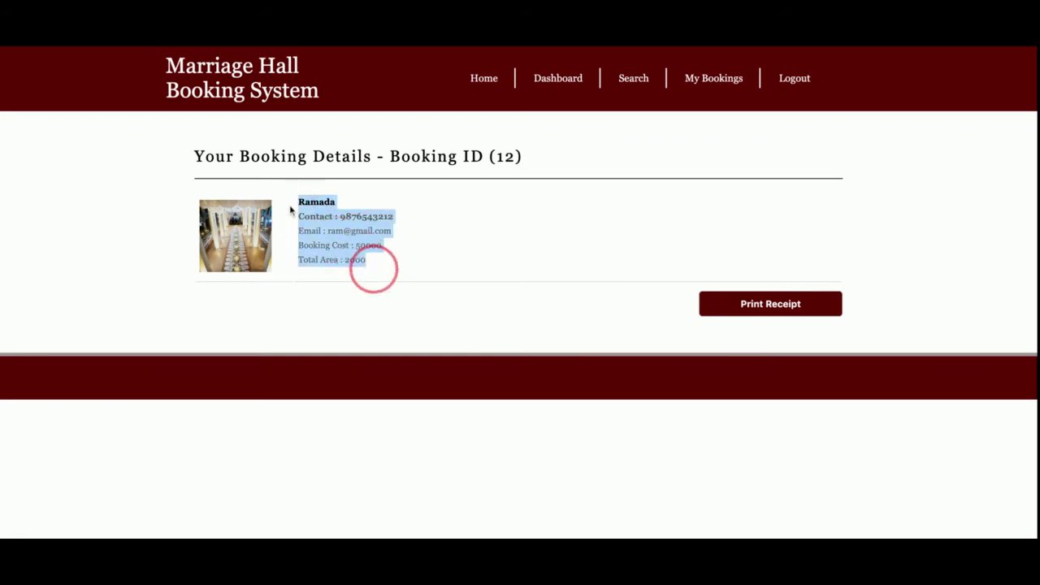
pyautogui.doubleClick(503, 157)
pyautogui.click(774, 302)
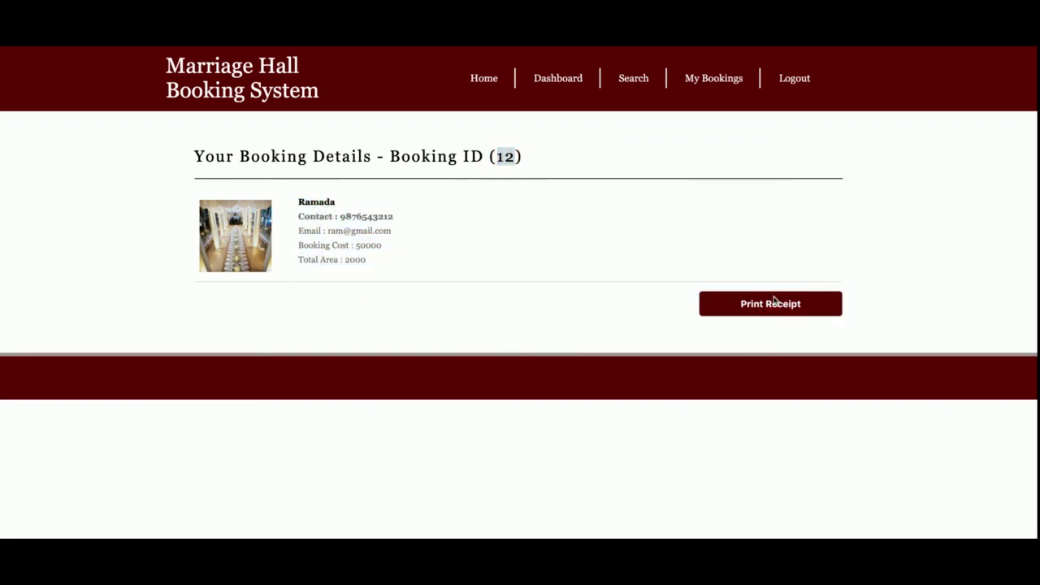
pyautogui.press('Escape')
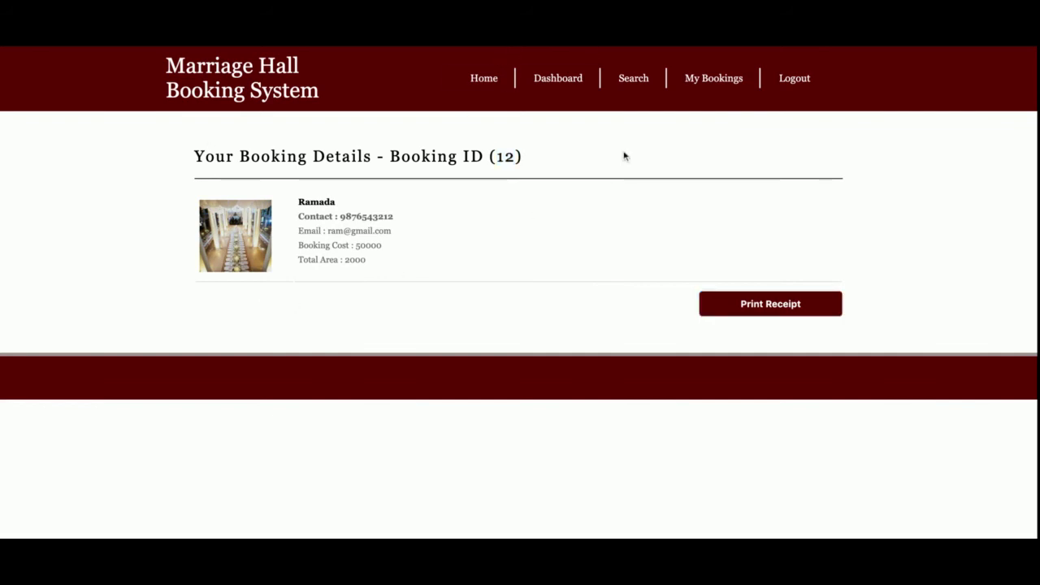
# In My Bookings, view the receipts for bookings 9, 1 and 10, then return to Search.
pyautogui.click(705, 91)
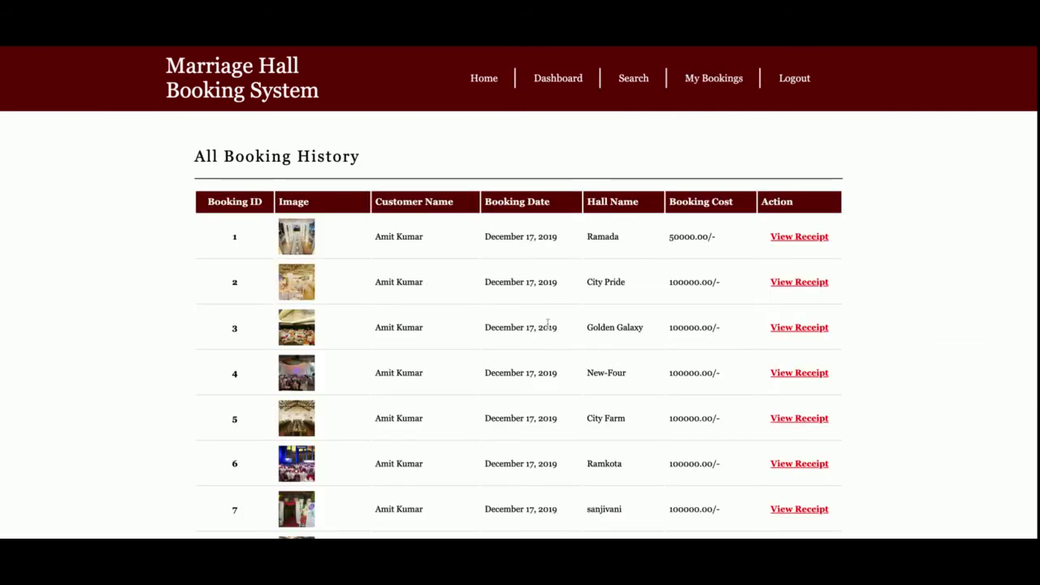
pyautogui.scroll(-4, 548, 323)
pyautogui.scroll(1, 547, 325)
pyautogui.scroll(-2, 772, 339)
pyautogui.click(798, 297)
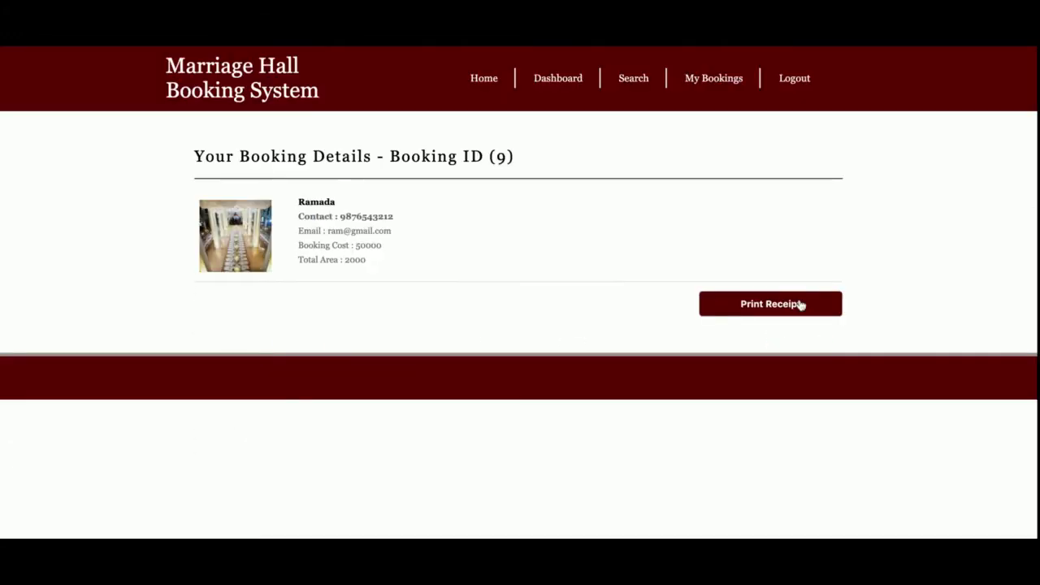
pyautogui.click(736, 80)
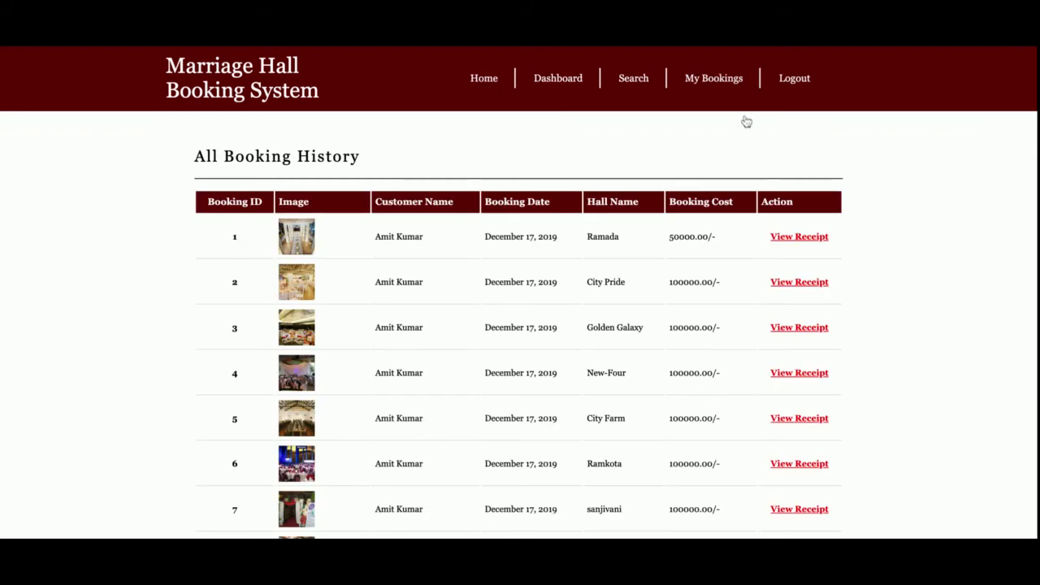
pyautogui.click(787, 240)
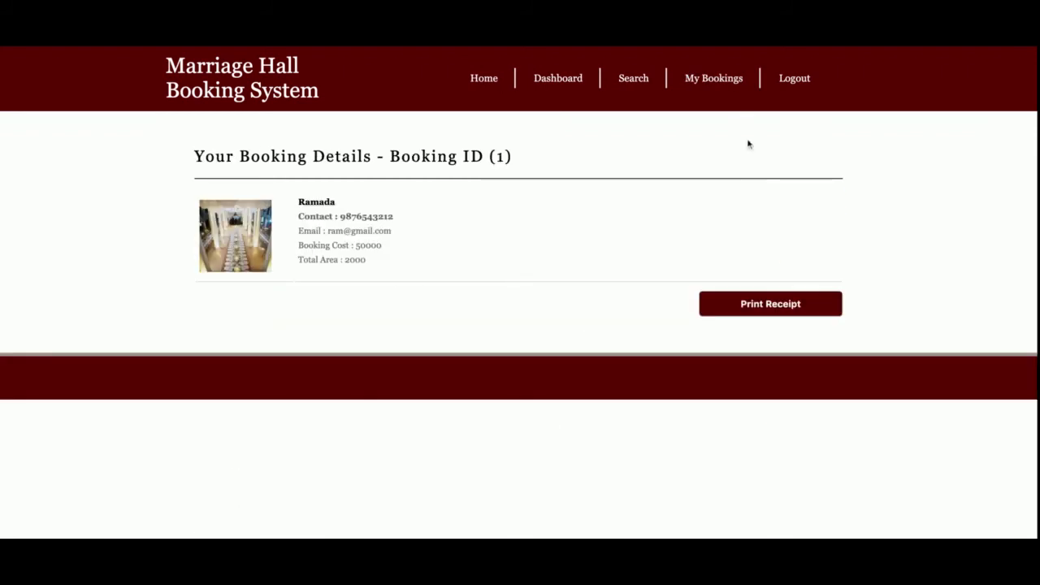
pyautogui.click(711, 78)
pyautogui.scroll(-5, 742, 474)
pyautogui.click(796, 341)
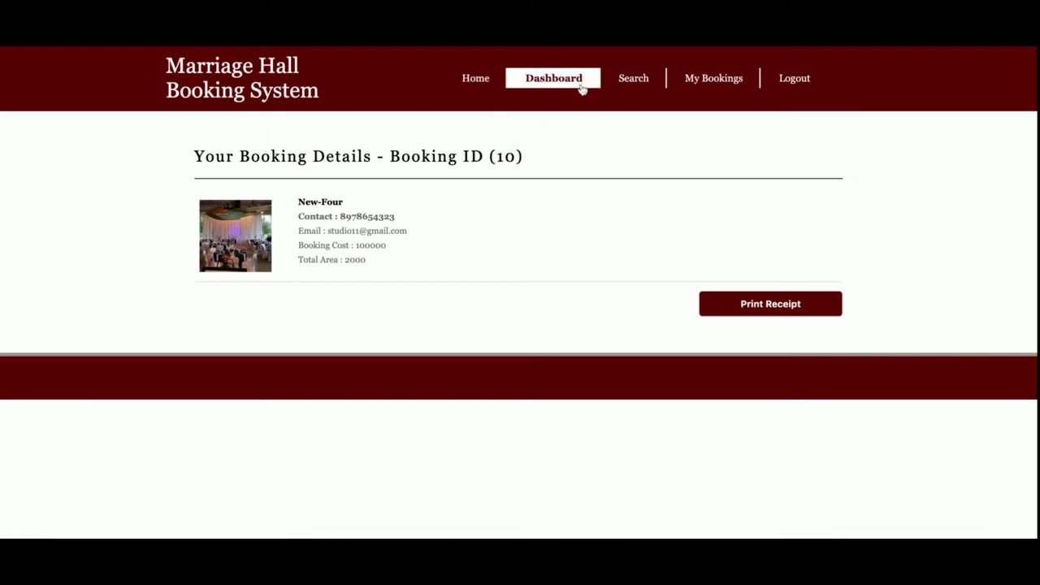
pyautogui.click(632, 81)
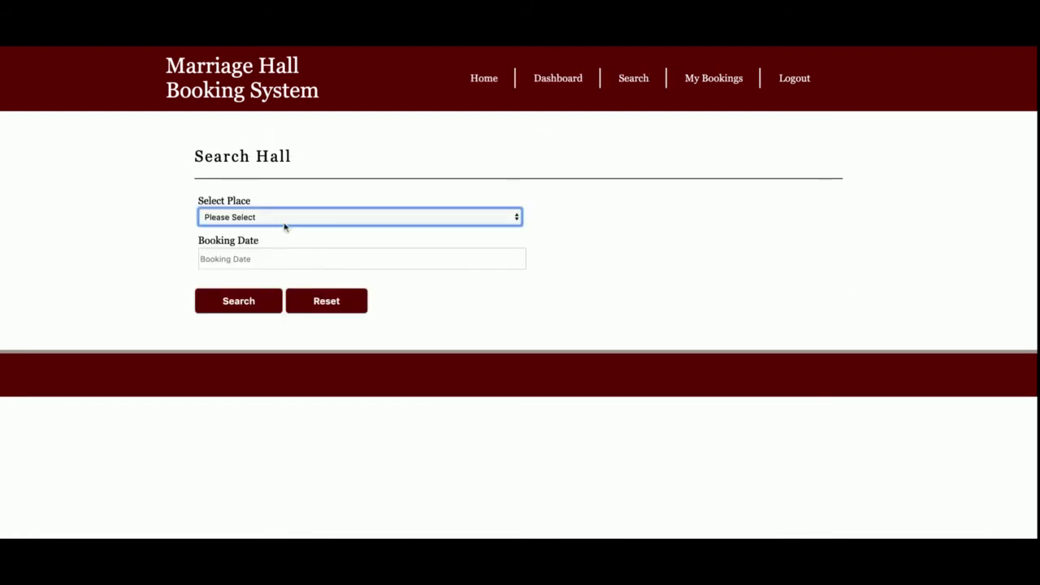
# Search Mumbai halls for 22 January 2020 and open City Pride's details (cost 100000, area 2000).
pyautogui.click(293, 224)
pyautogui.click(269, 258)
pyautogui.click(278, 385)
pyautogui.click(257, 301)
pyautogui.scroll(-3, 593, 362)
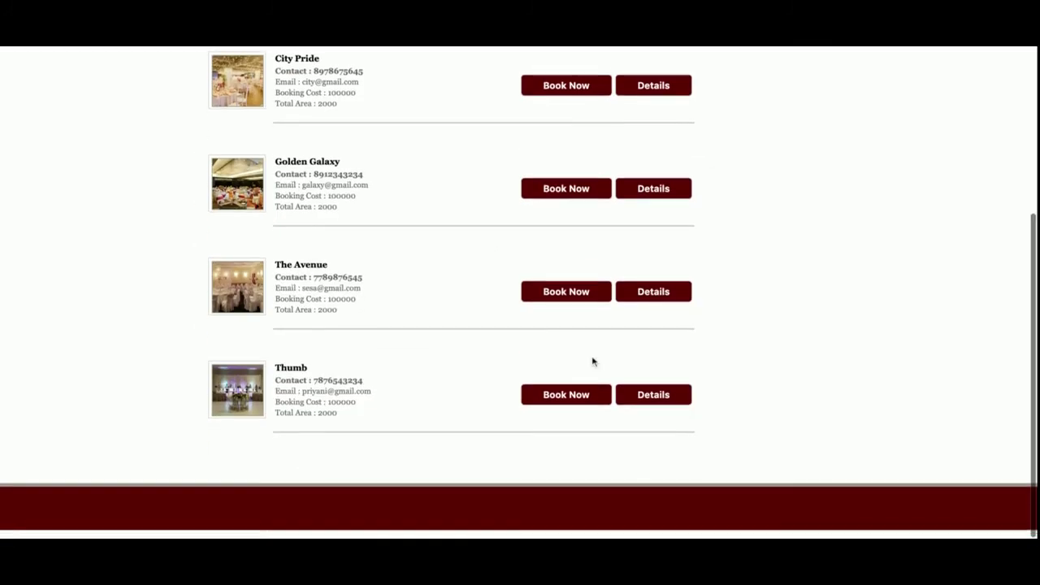
pyautogui.scroll(3, 593, 361)
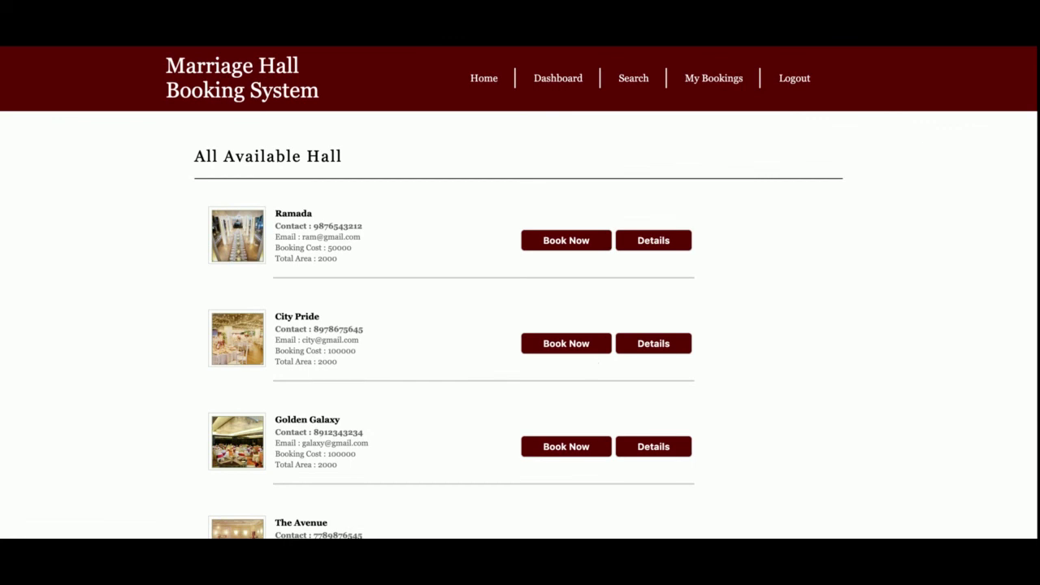
pyautogui.click(657, 345)
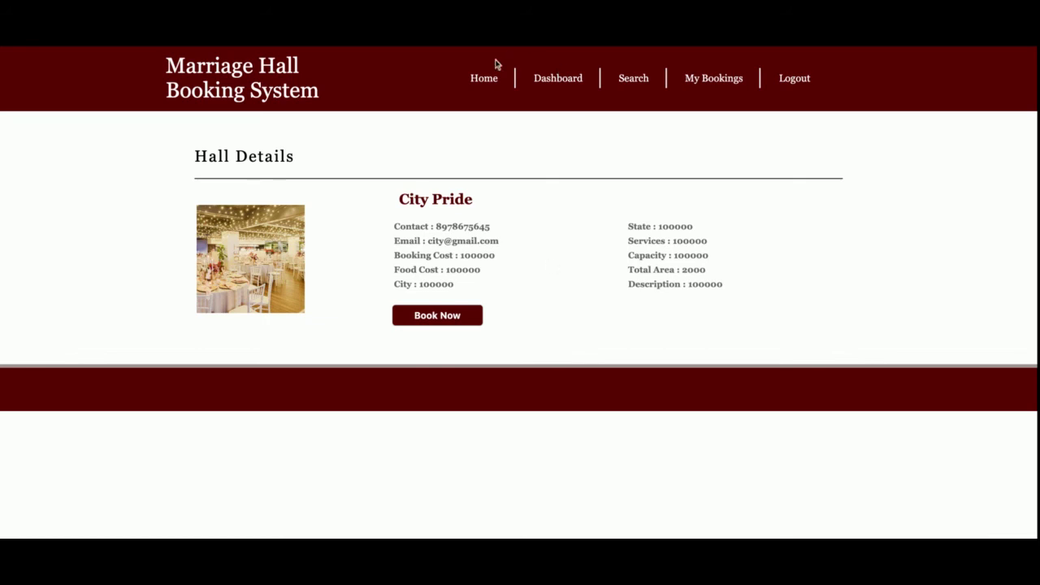
# Log out, sign back in with the saved credentials, log out again and go Home.
pyautogui.click(811, 82)
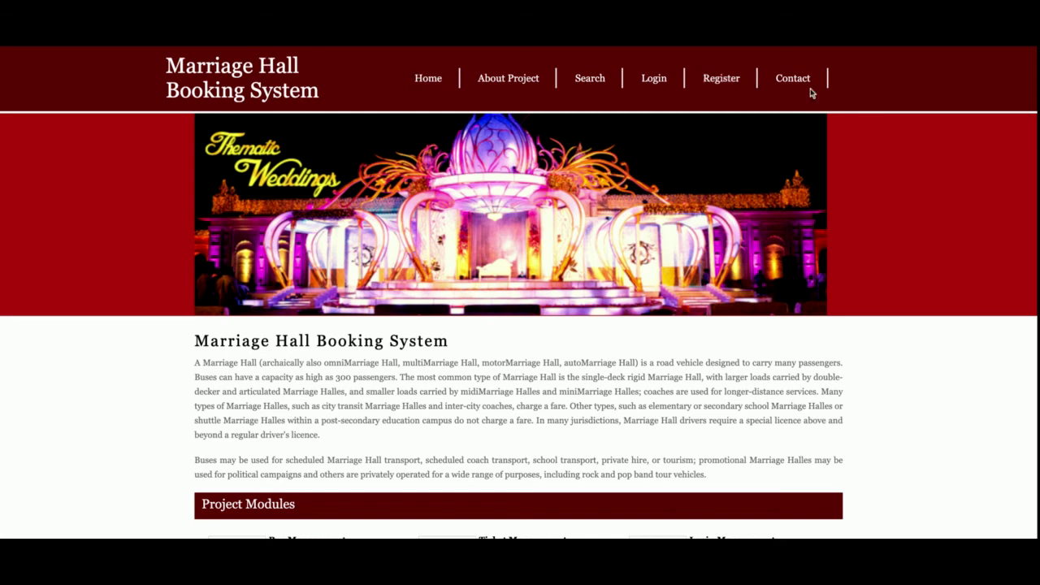
pyautogui.click(654, 78)
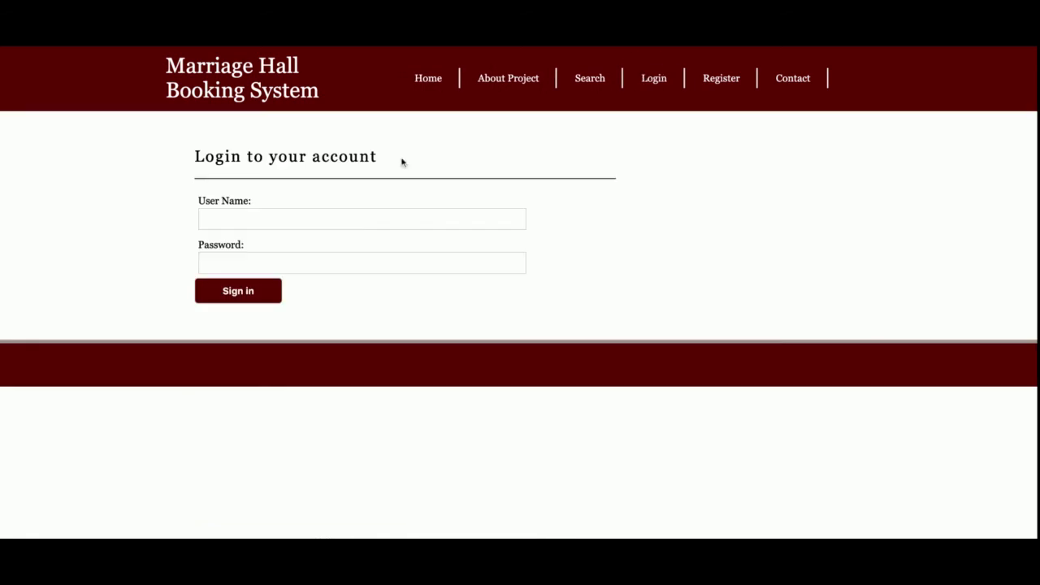
pyautogui.click(242, 294)
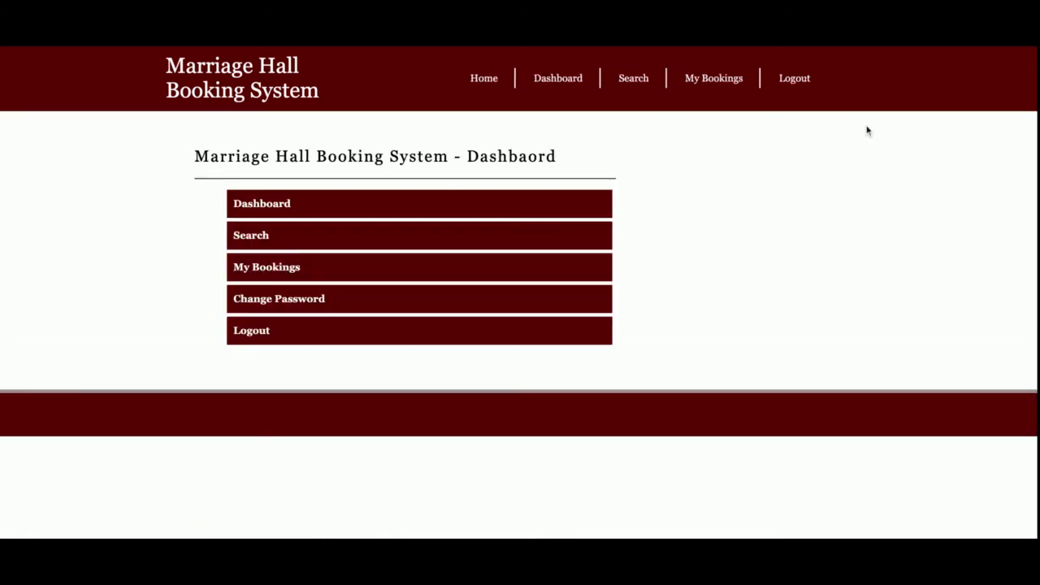
pyautogui.click(786, 87)
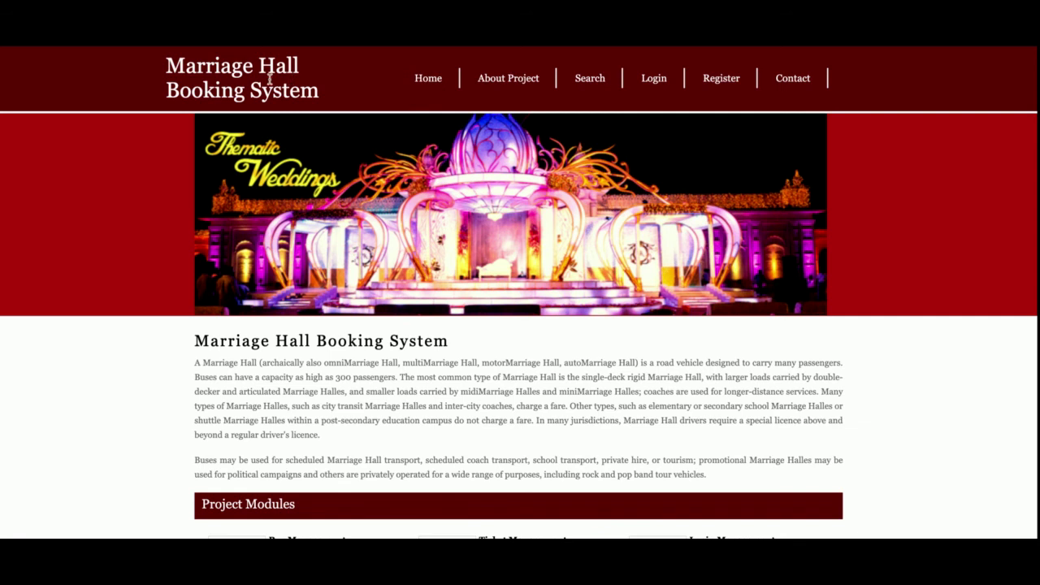
pyautogui.click(435, 86)
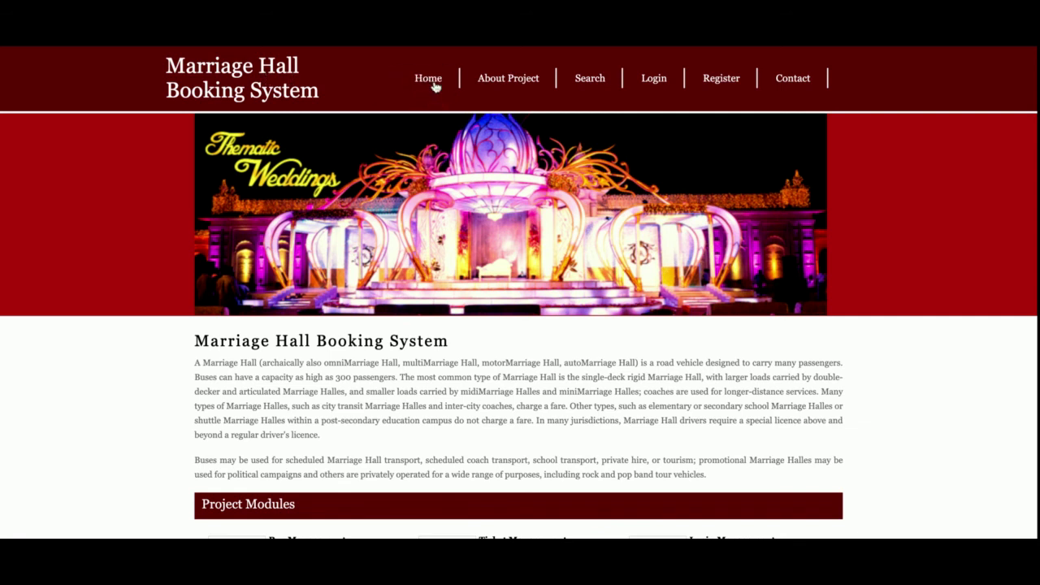